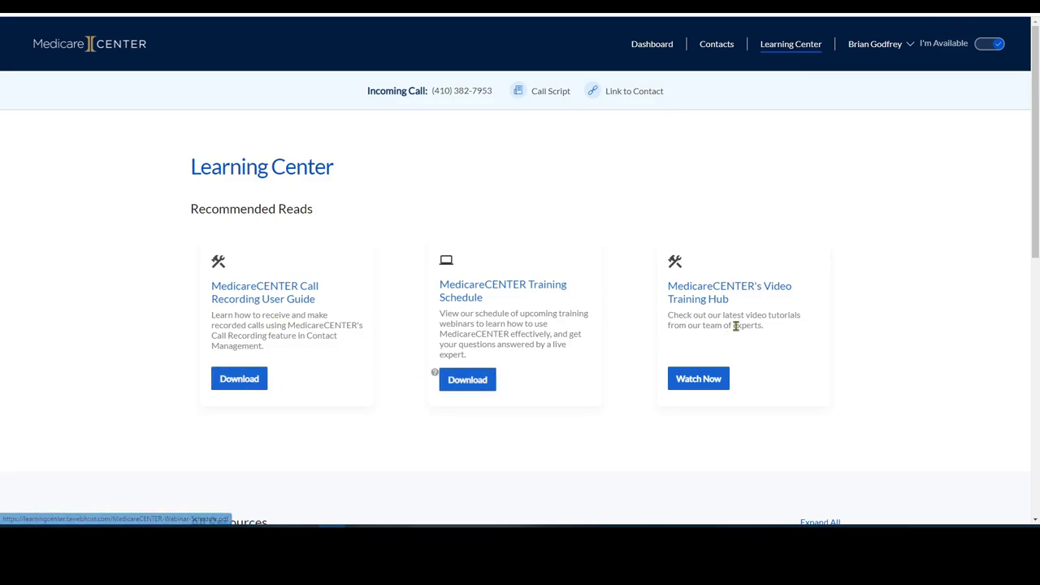
Open the Video Training Hub and launch MedicareAPP, MedicareLINK and CSG APP from the agent account's links.
left_click(698, 388)
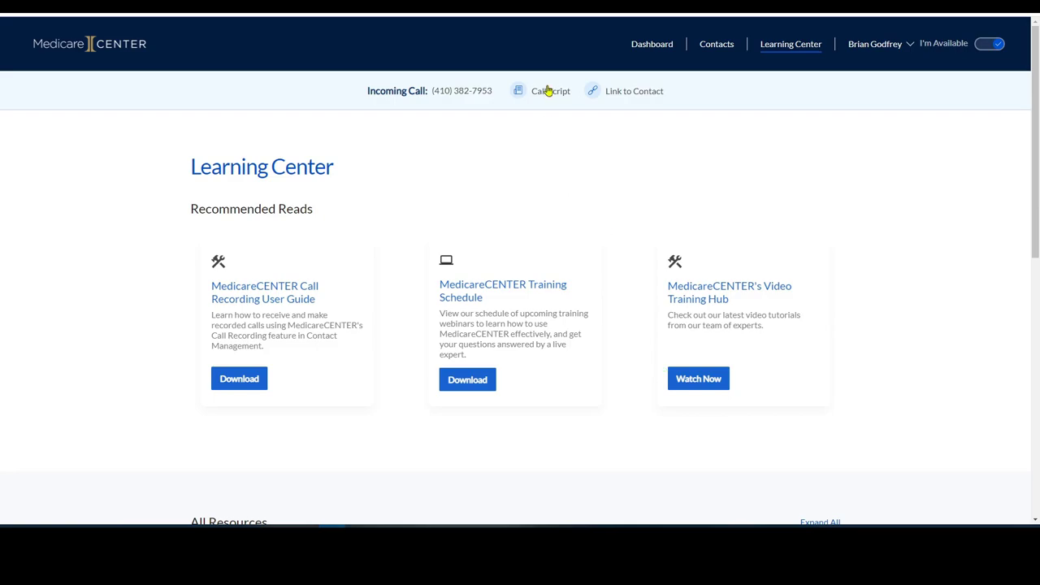
left_click(874, 47)
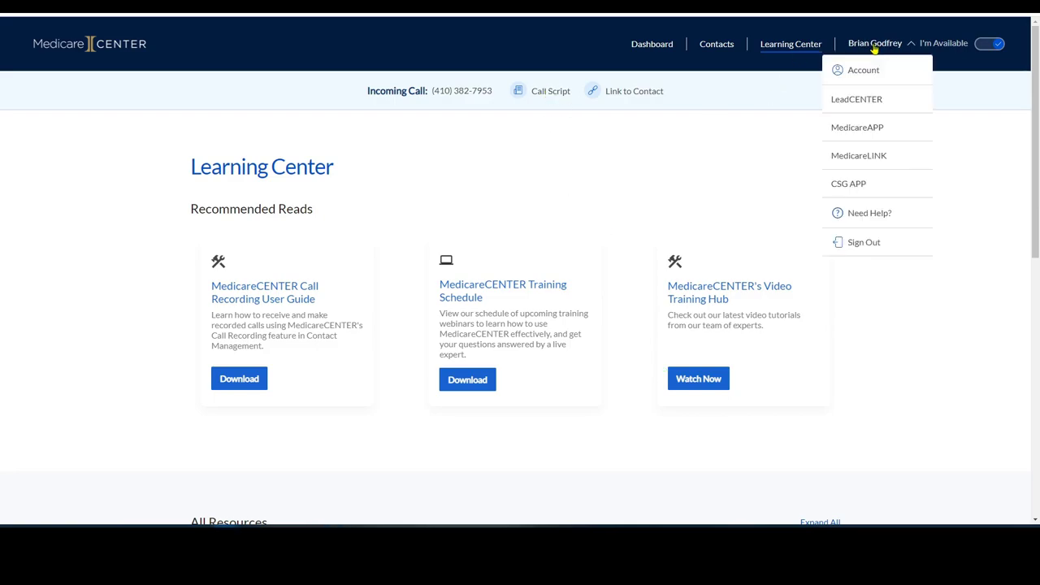
right_click(865, 134)
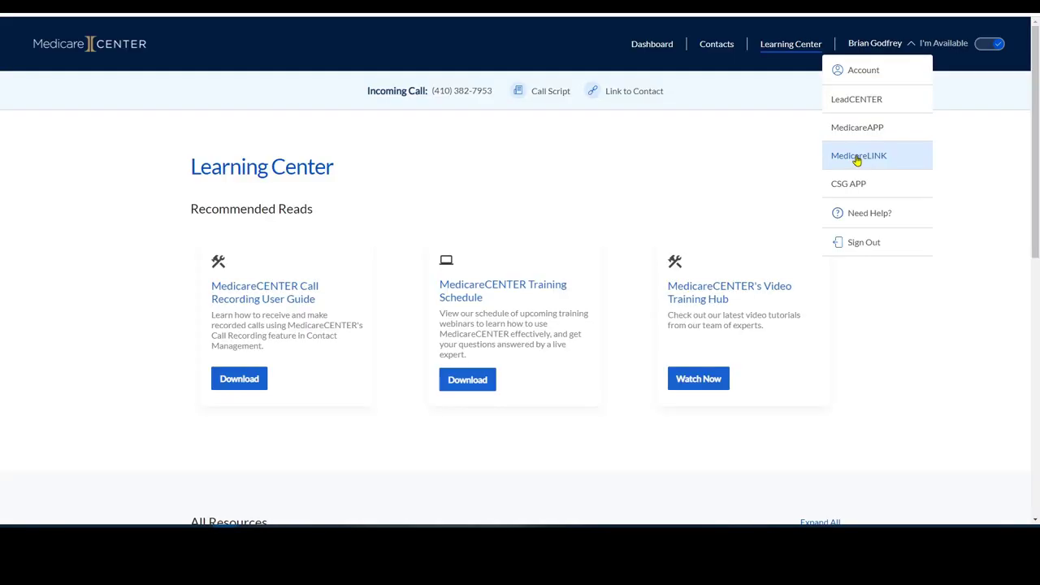
left_click(931, 156)
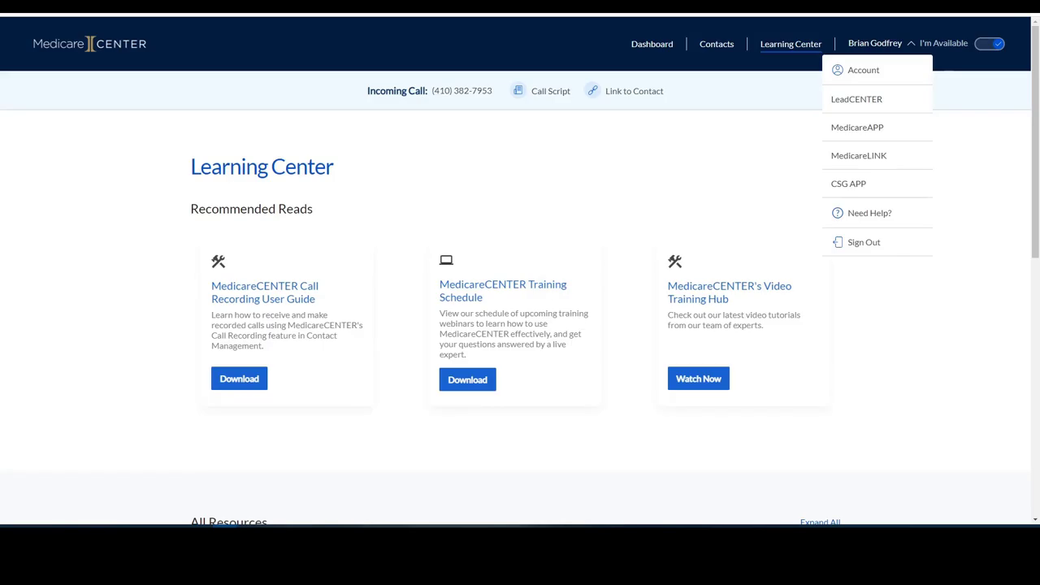
left_click(848, 188)
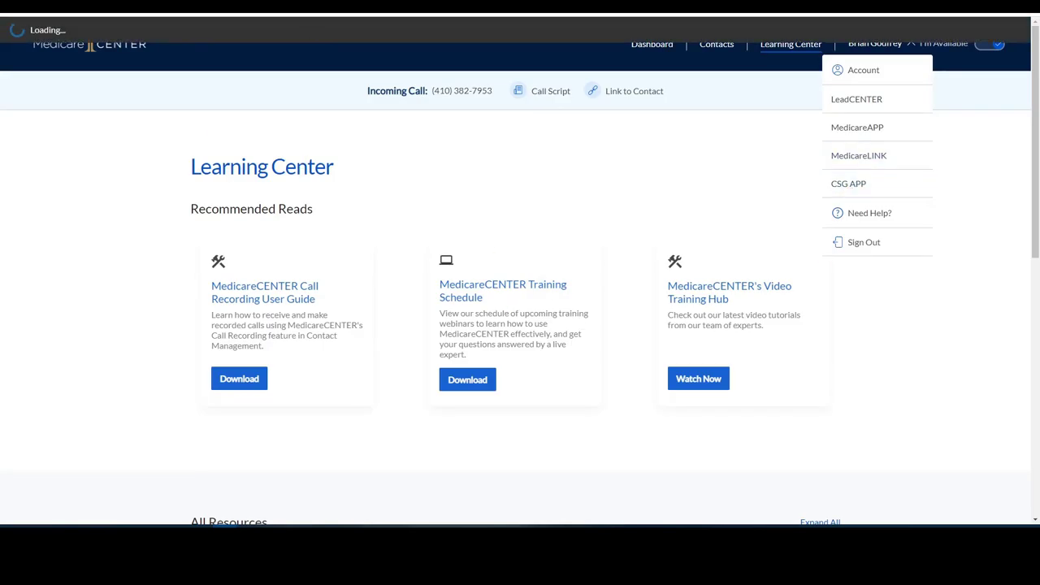
Review the quoting tools on the CSG dashboard and open the contact search in MedicareLINK.
scroll(512, 135, "down", 2)
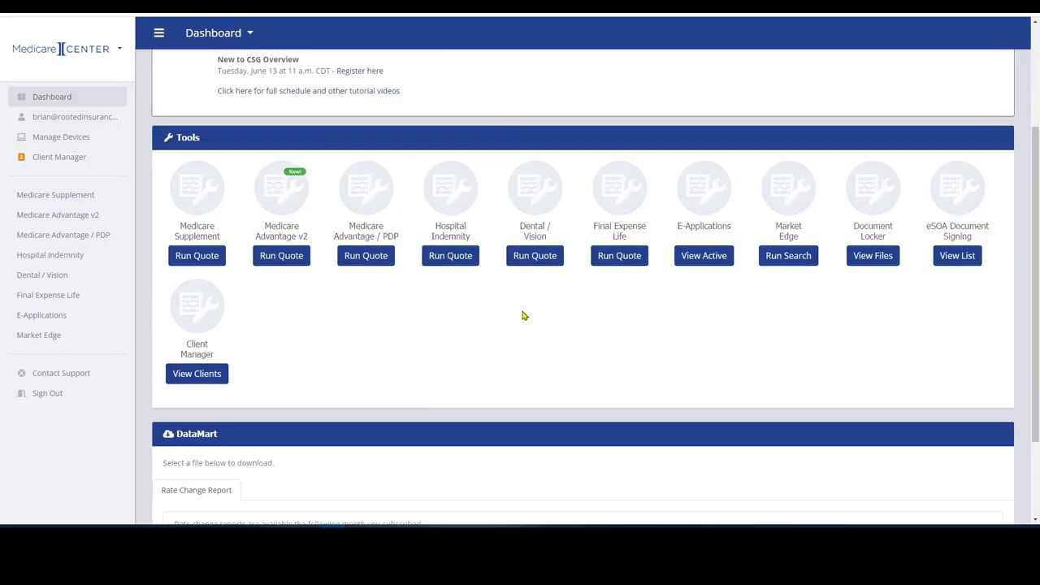
scroll(517, 311, "down", 2)
scroll(517, 310, "up", 2)
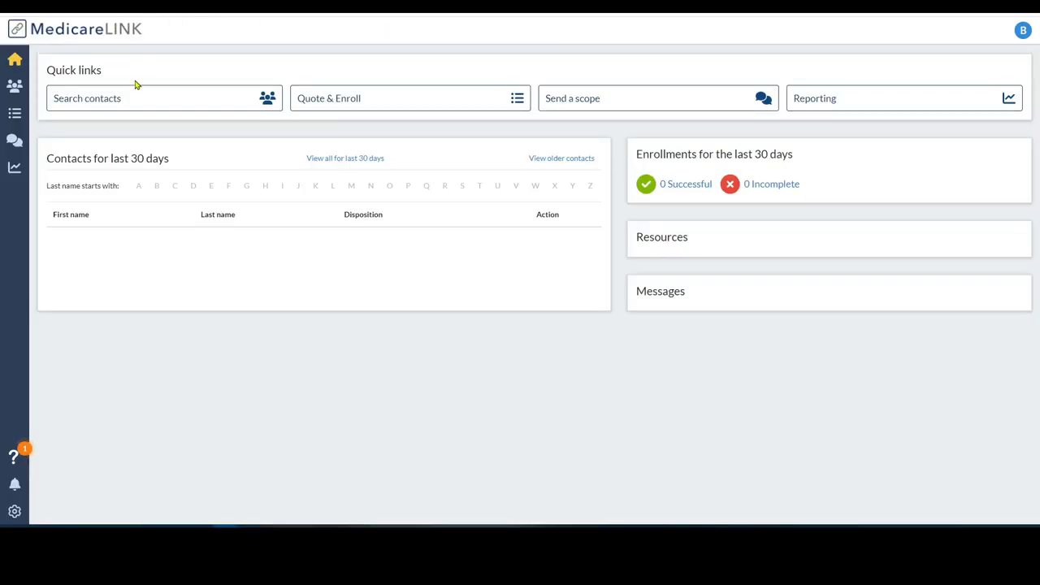
left_click(158, 102)
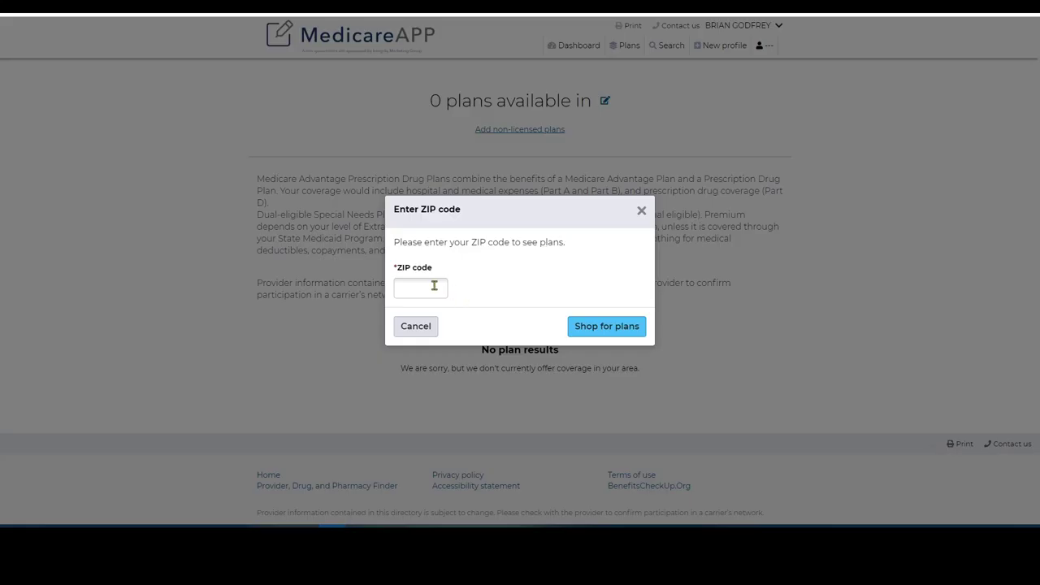
Shop for available plans in MedicareAPP using ZIP code 21015.
left_click(433, 285)
type("21015")
left_click(612, 335)
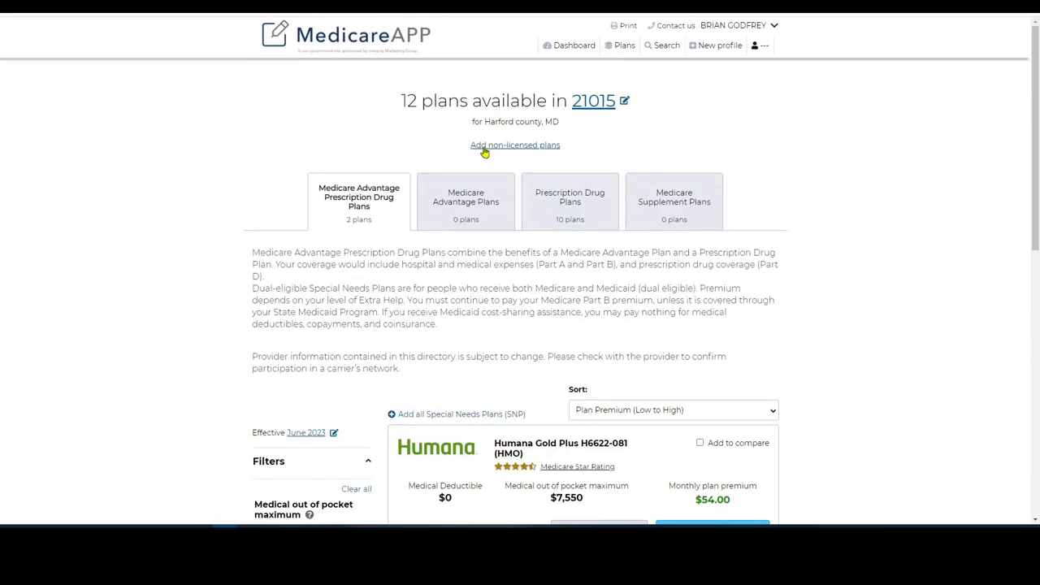
Add non-licensed plans to the results and look through the Medicare Advantage Prescription Drug Plans.
left_click(493, 150)
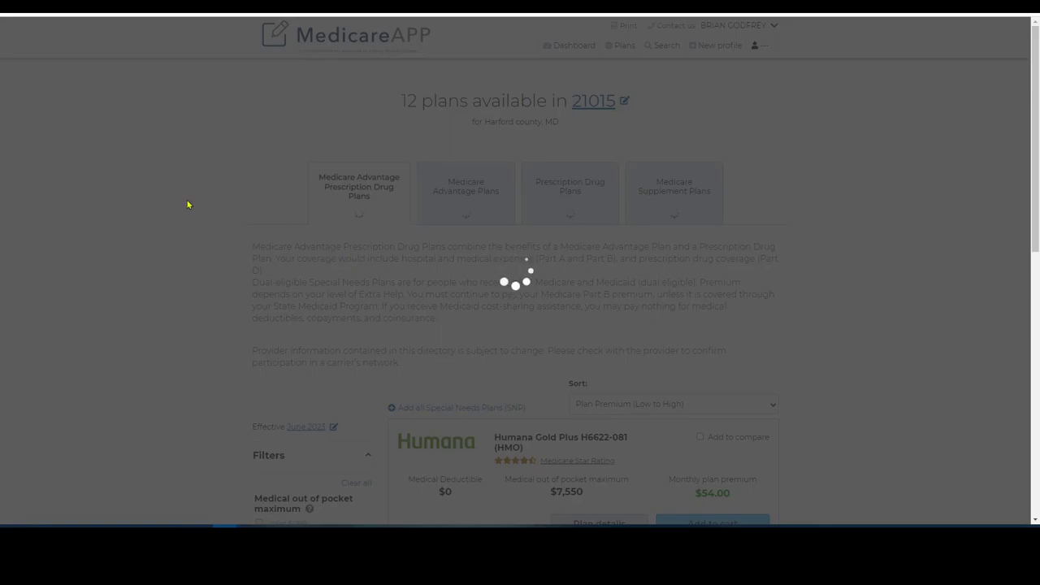
scroll(171, 206, "down", 2)
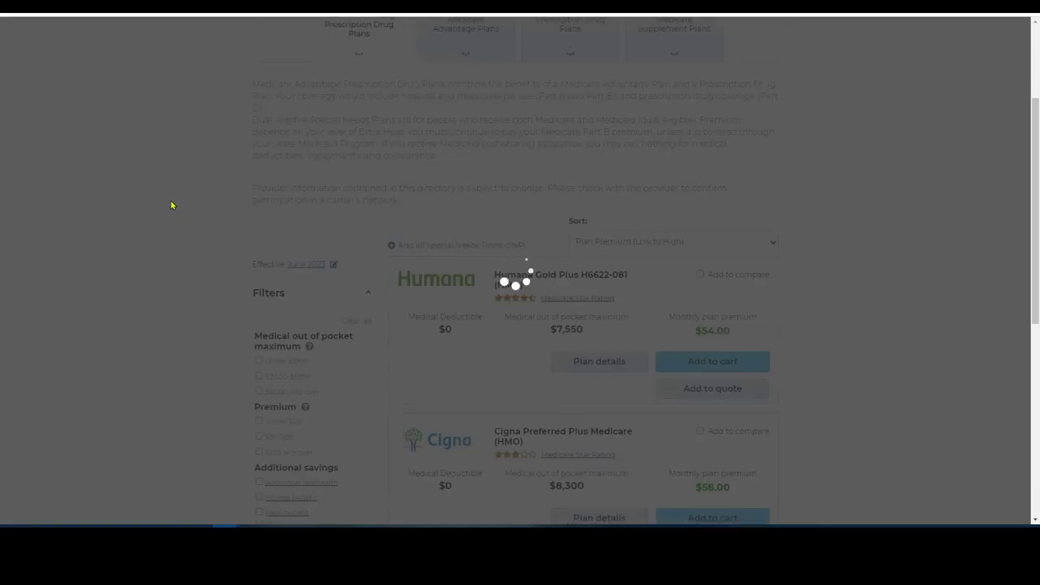
scroll(170, 205, "down", 6)
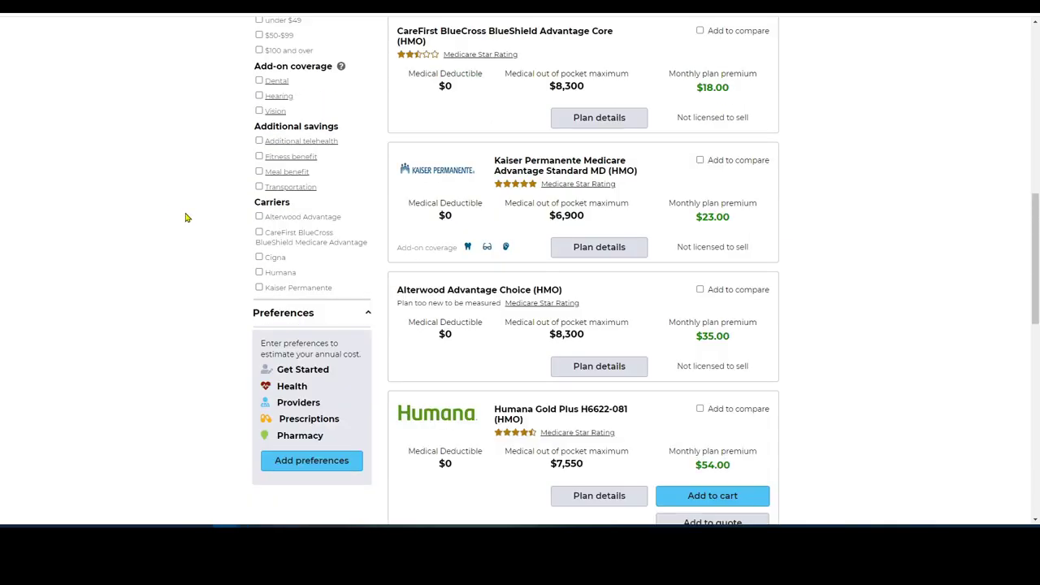
scroll(174, 241, "up", 10)
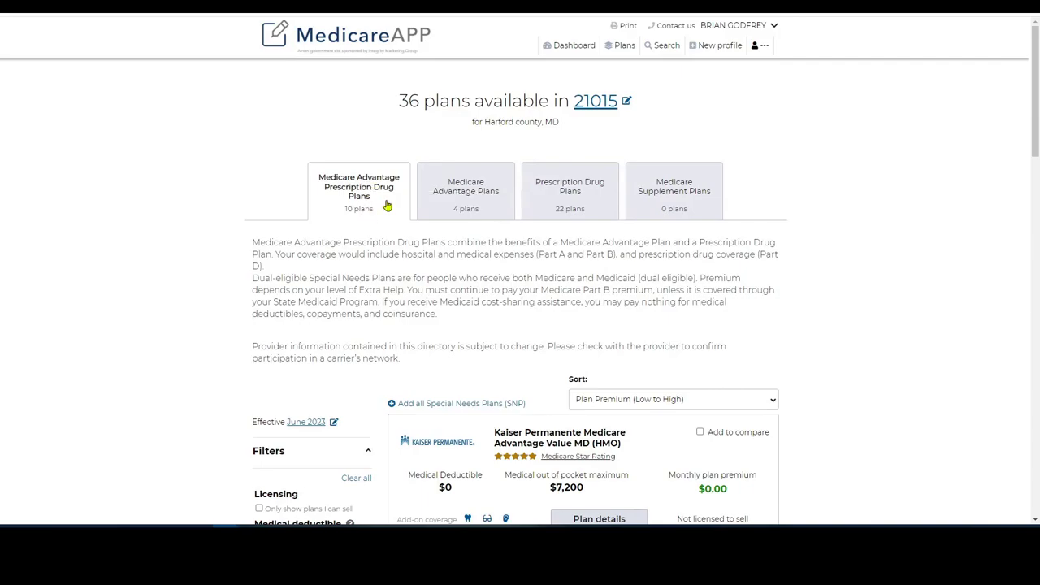
Show the Prescription Drug Plans, look through the listed plans and start a new profile.
left_click(473, 194)
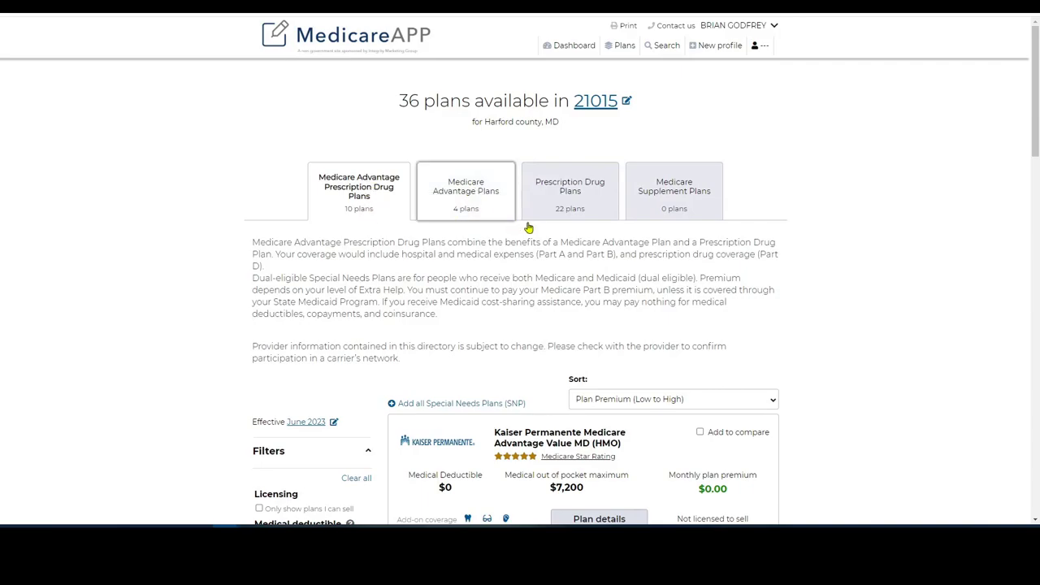
left_click(574, 210)
scroll(235, 201, "down", 10)
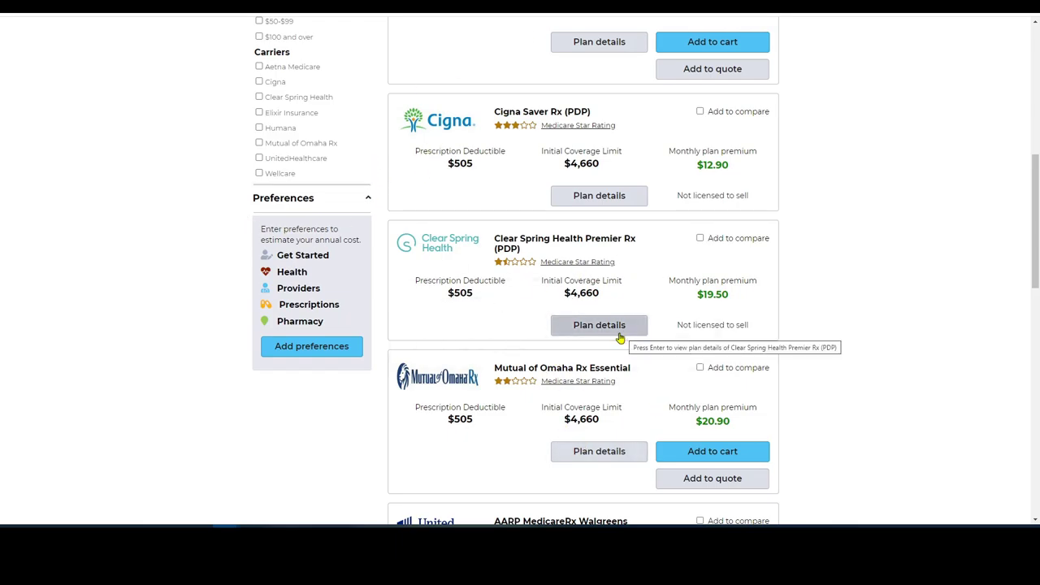
scroll(536, 286, "up", 6)
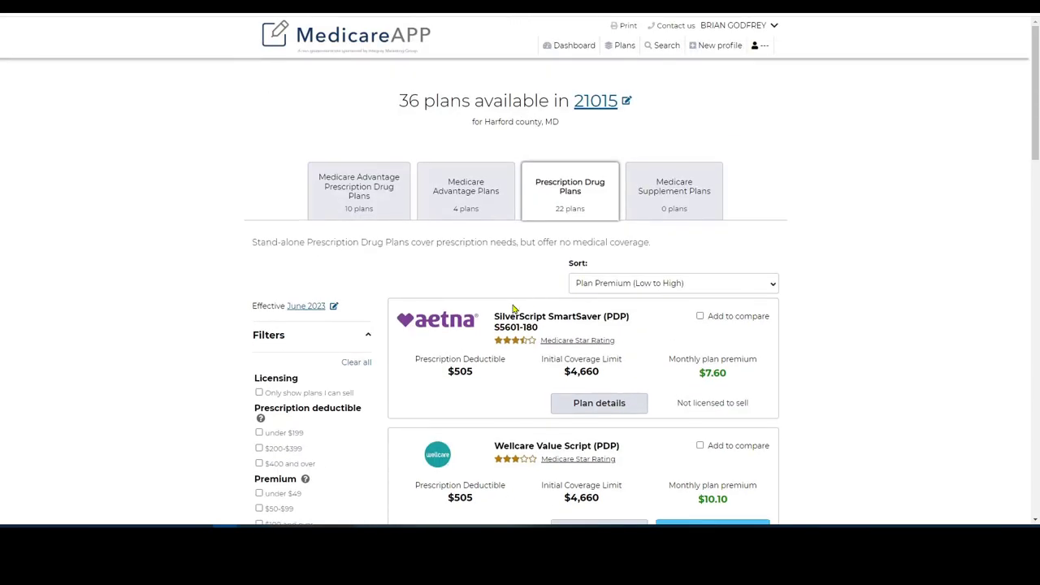
left_click(710, 48)
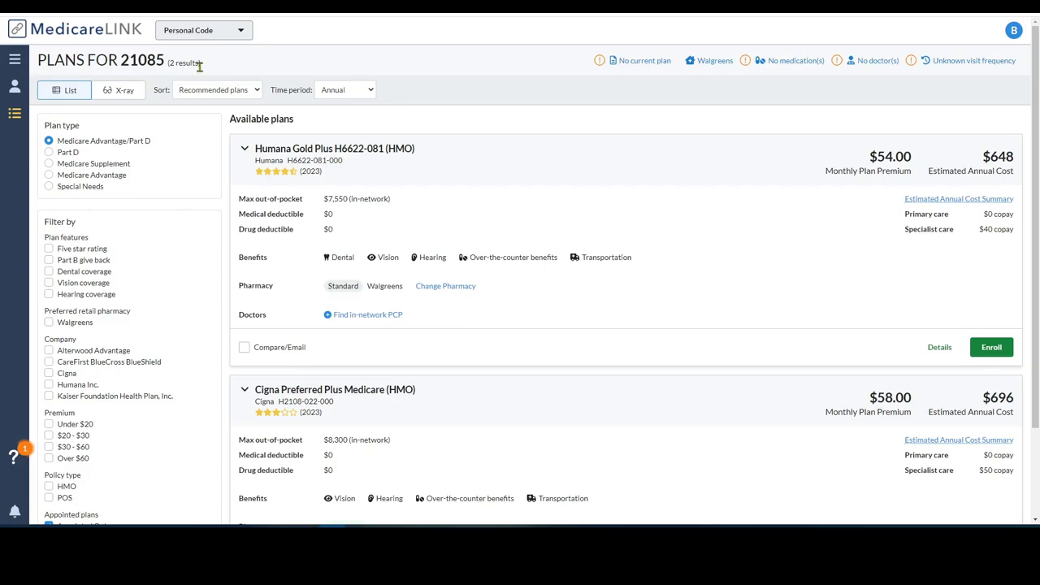
Turn off the Appointed Only filter for the MedicareLINK plans and collapse the Humana Gold Plus H6622-081 (HMO) entry.
scroll(216, 195, "down", 3)
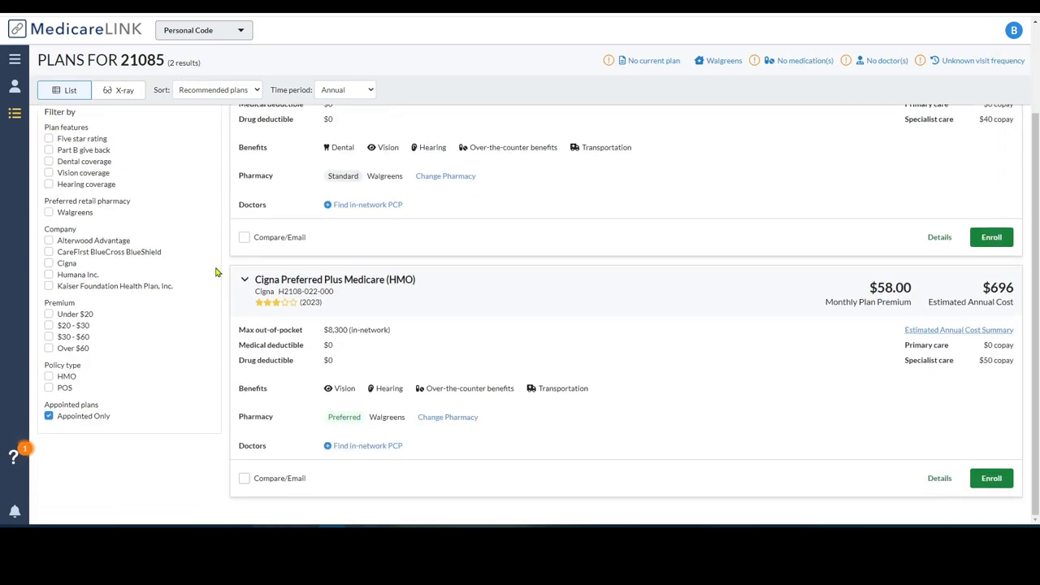
left_click(48, 417)
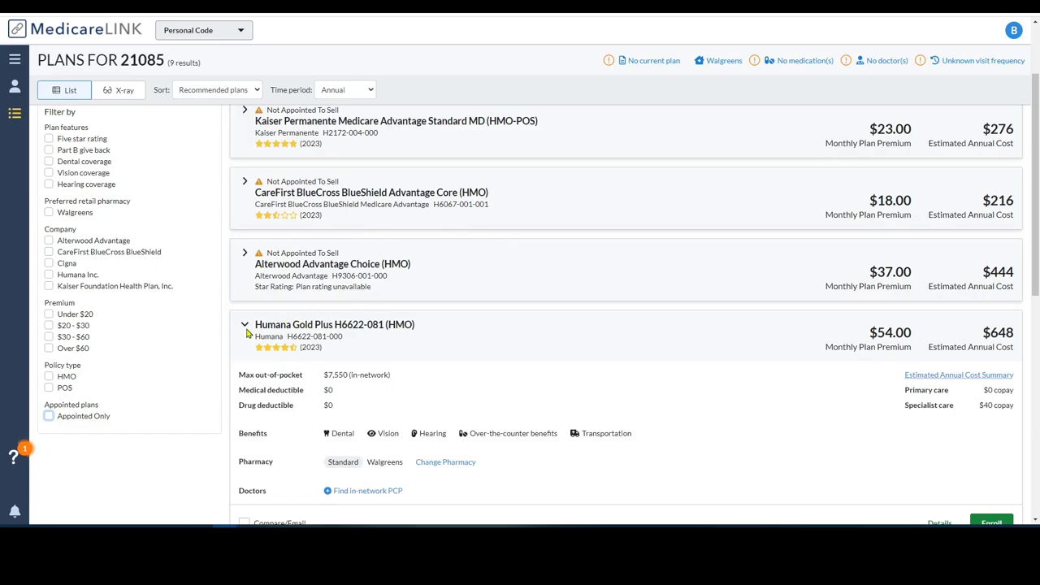
left_click(245, 326)
scroll(318, 297, "up", 2)
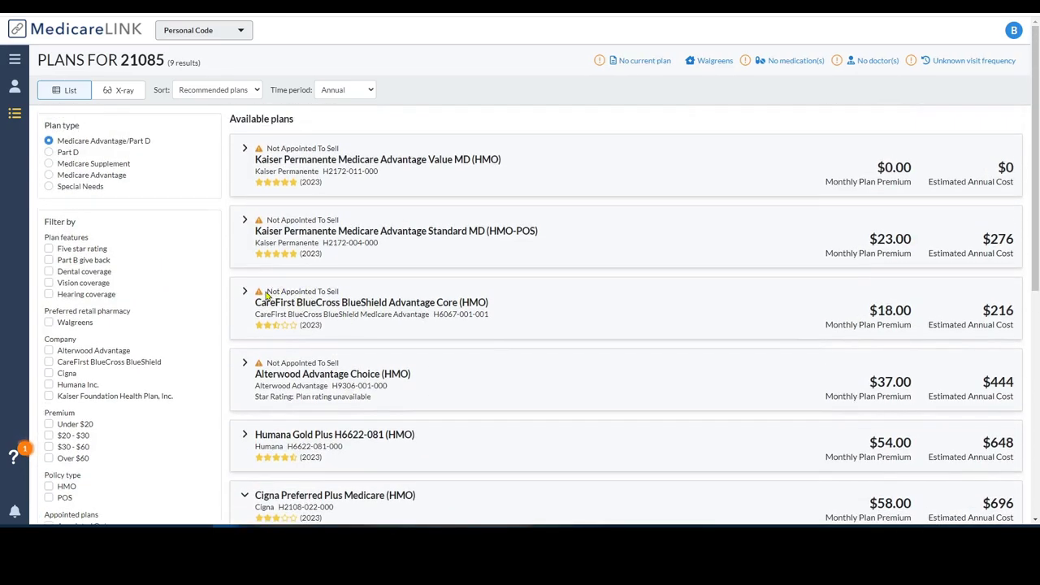
Examine the non-appointed CareFirst BlueCross BlueShield Advantage Core (HMO) plan and the rest of the plan list.
left_click_drag(266, 296, 351, 296)
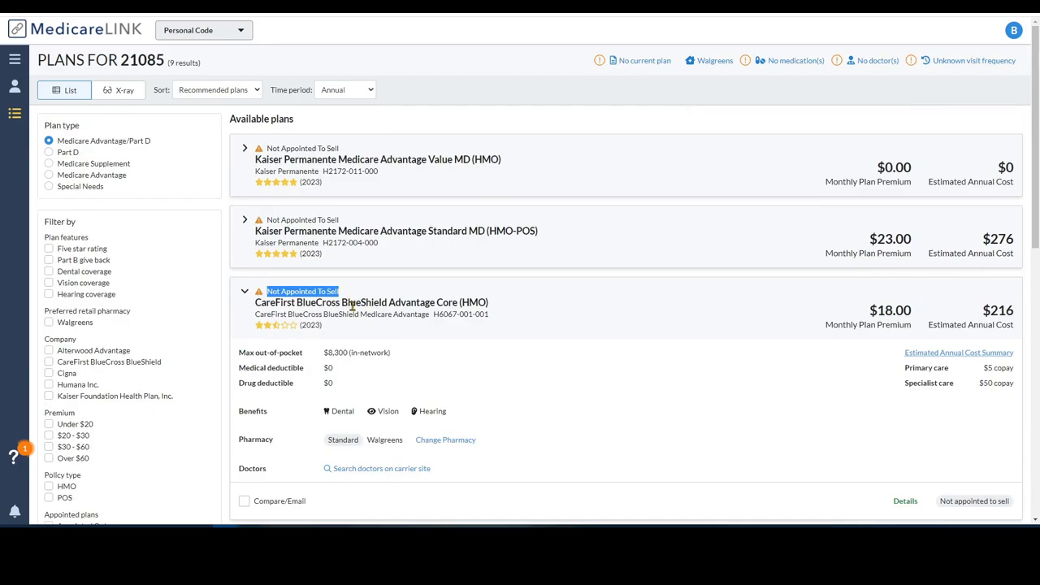
left_click(244, 293)
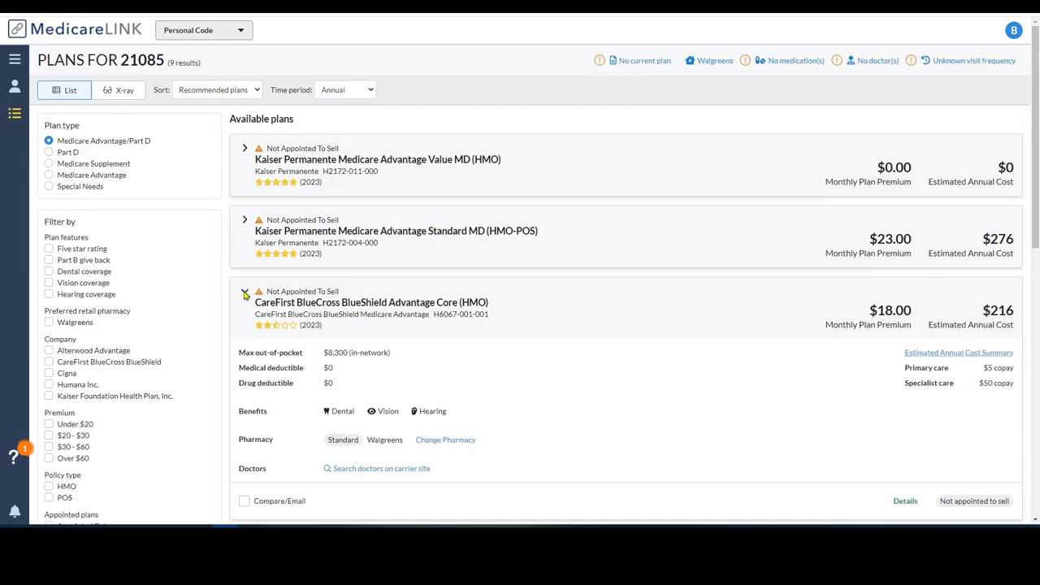
scroll(399, 216, "down", 4)
scroll(405, 218, "down", 1)
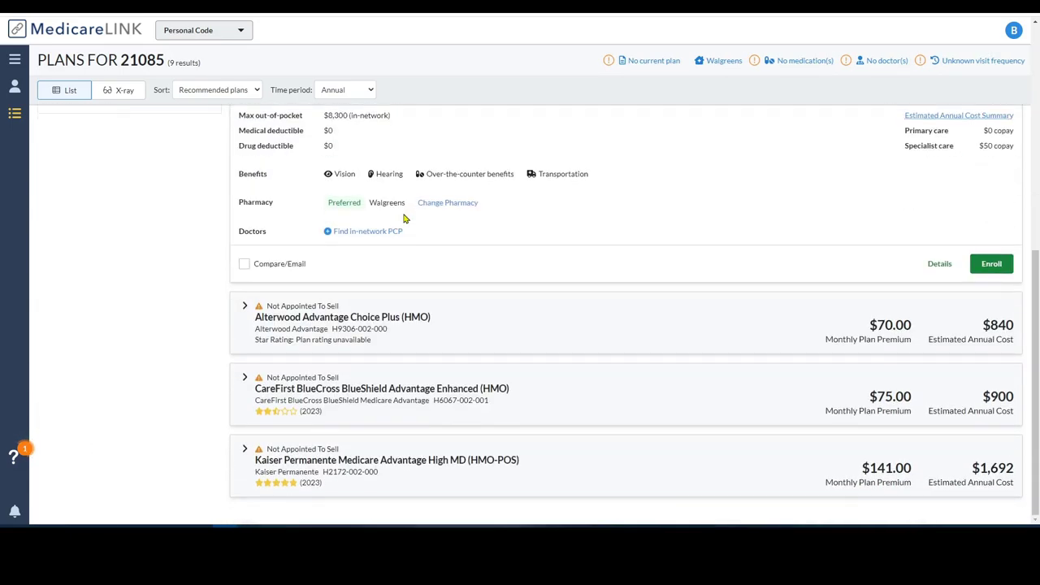
scroll(413, 239, "up", 5)
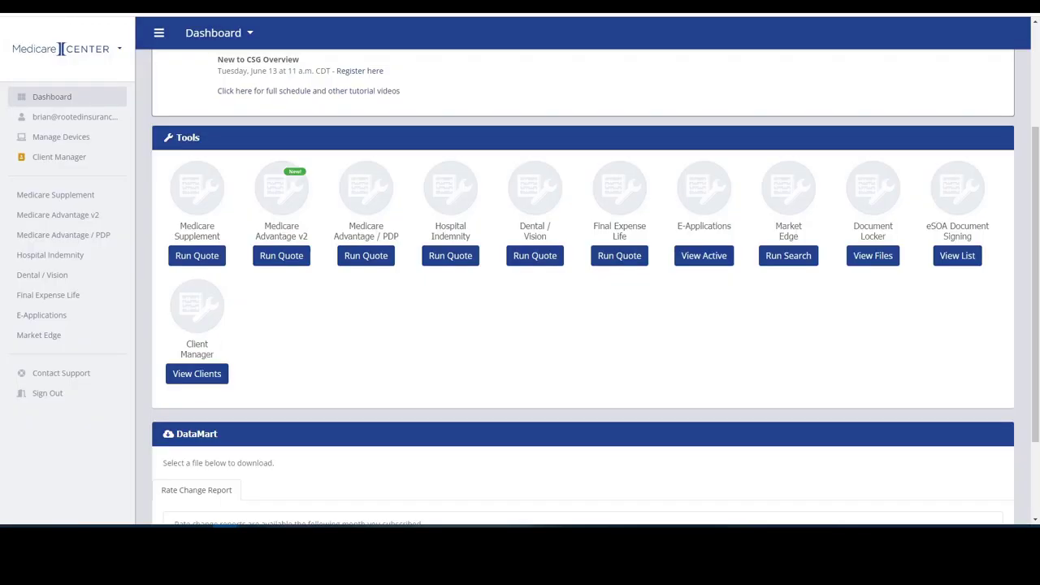
Run a Medicare Supplement quote in CSG APP for ZIP code 21015, keeping the default age 65, Female, Non-Tobacco and Plan G.
left_click(197, 258)
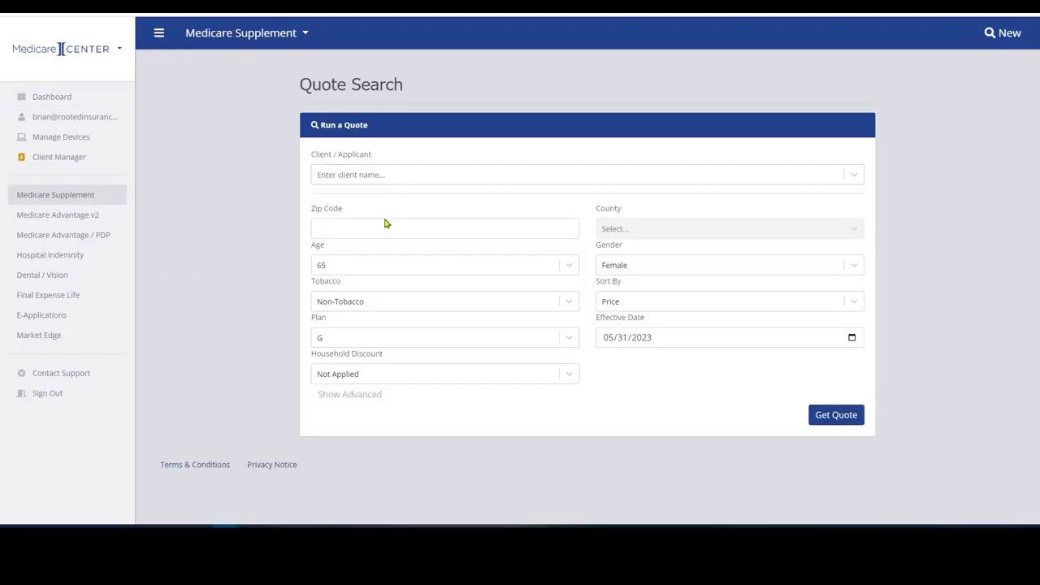
left_click(380, 233)
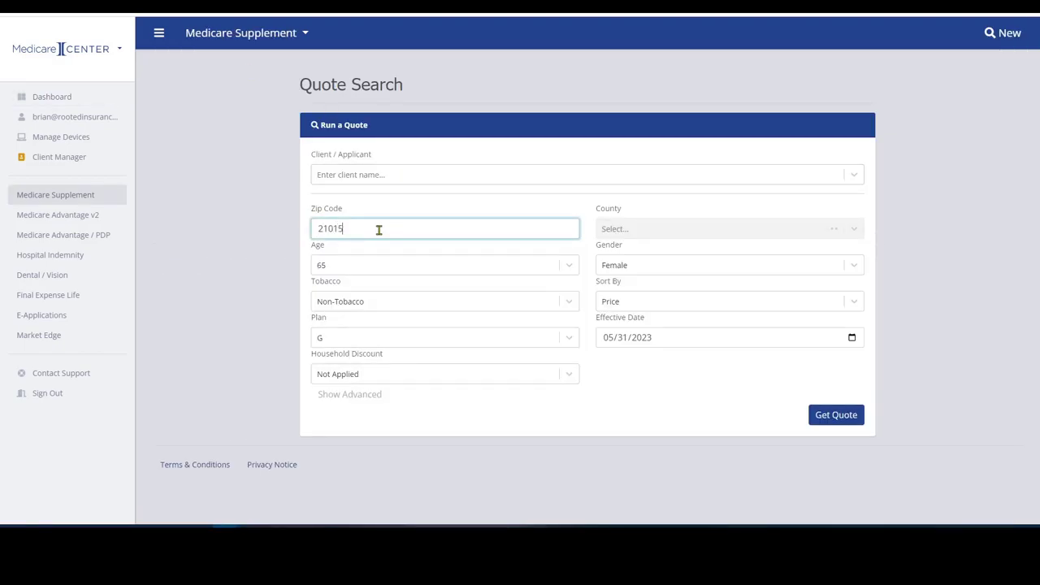
left_click(822, 431)
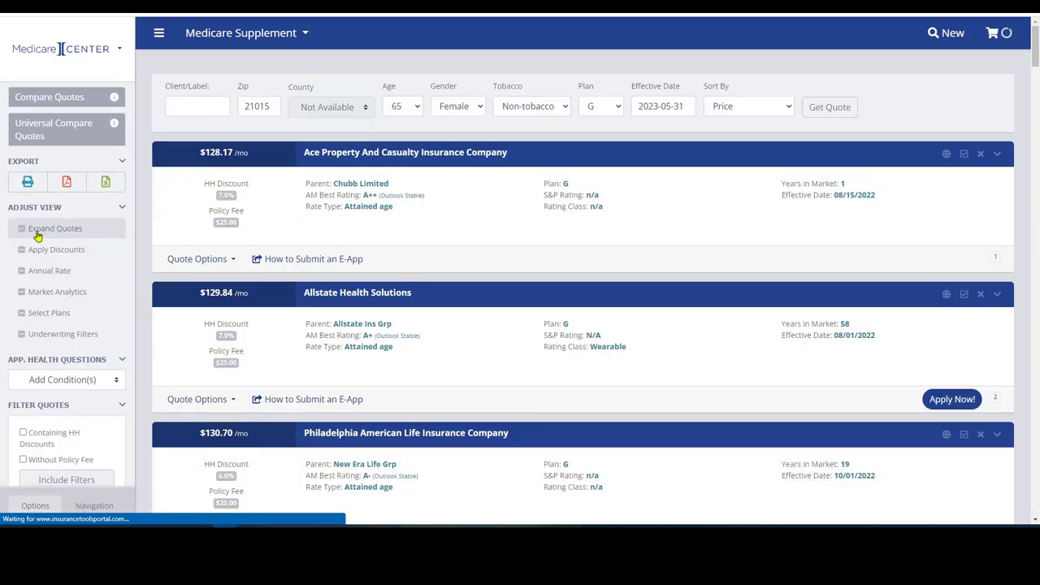
Collapse the Medicare Supplement quotes to single rows and look through the carriers' monthly rates.
left_click(37, 230)
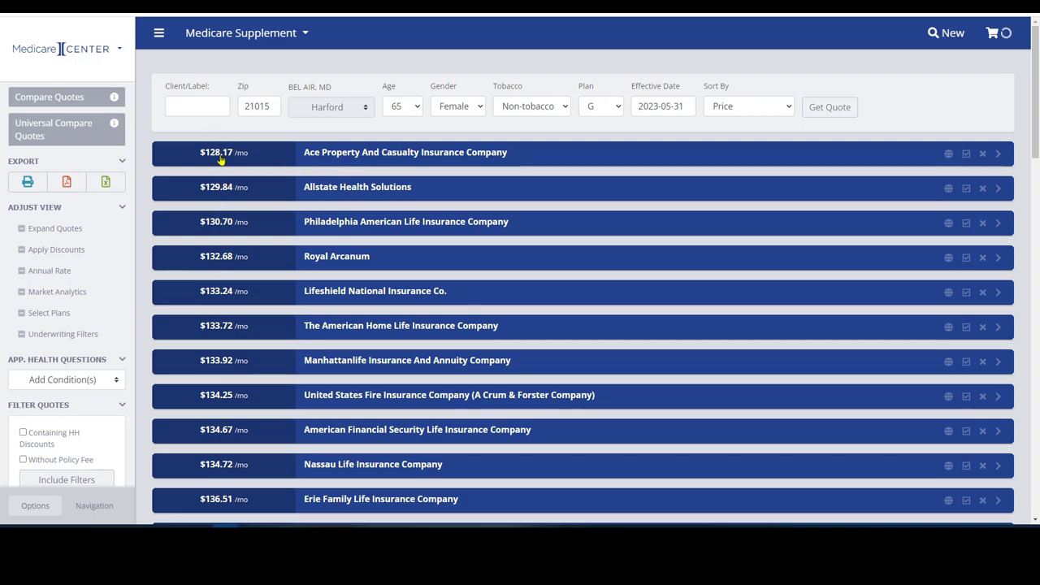
scroll(235, 230, "down", 5)
scroll(243, 230, "down", 10)
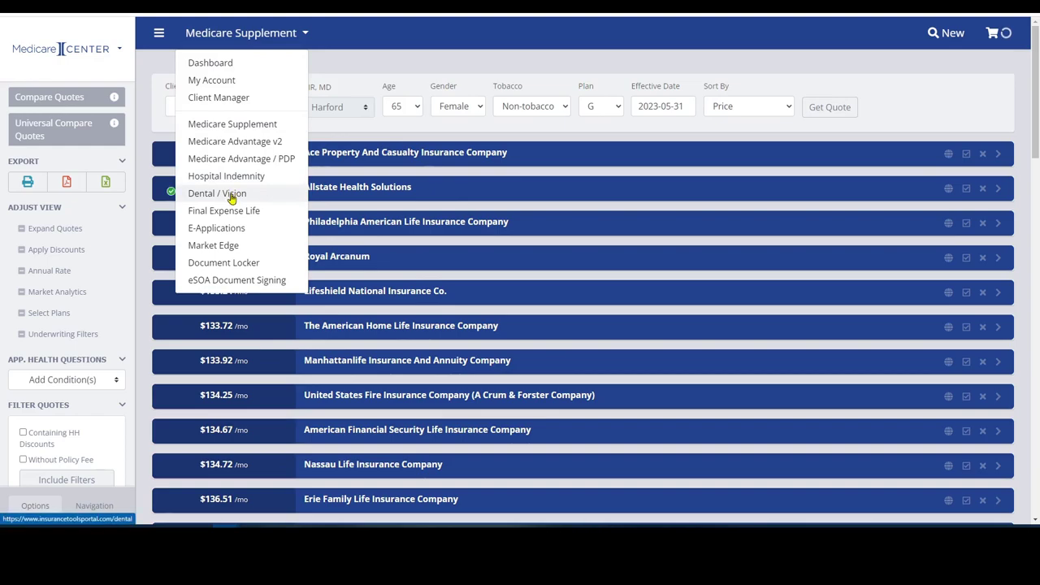
Switch to the Final Expense Life quotes and look through the carriers' monthly rates.
left_click(234, 213)
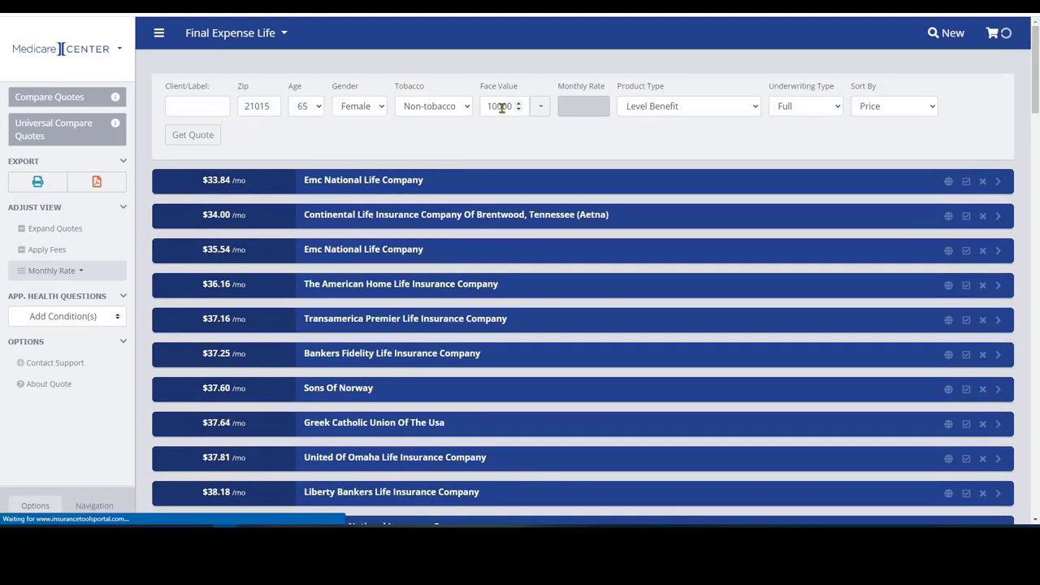
scroll(445, 149, "down", 15)
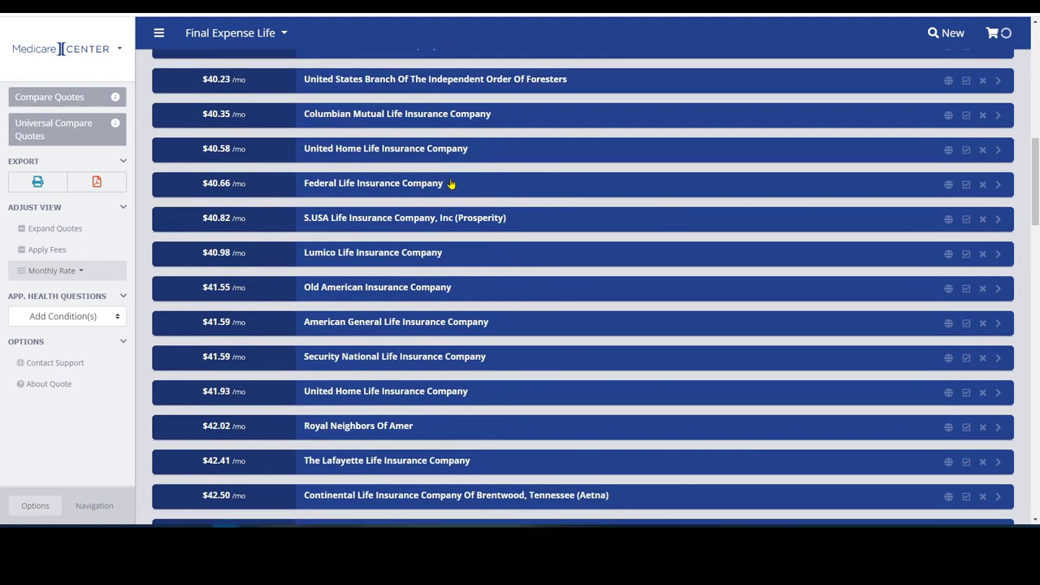
scroll(439, 201, "up", 15)
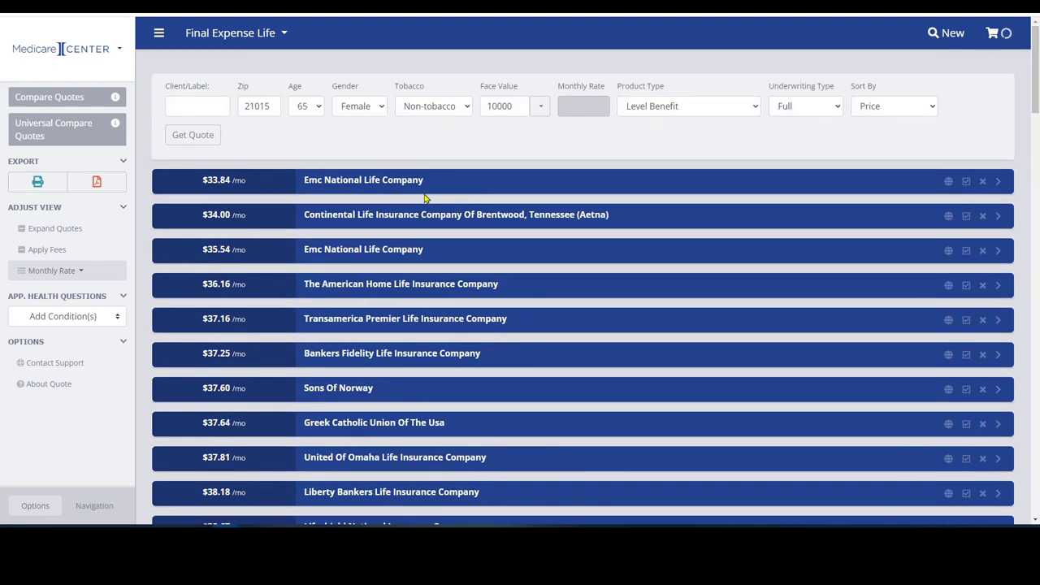
Select the Continental Life Insurance Company Of Brentwood, Tennessee (Aetna) quote for comparison and expand all quotes.
left_click(225, 221)
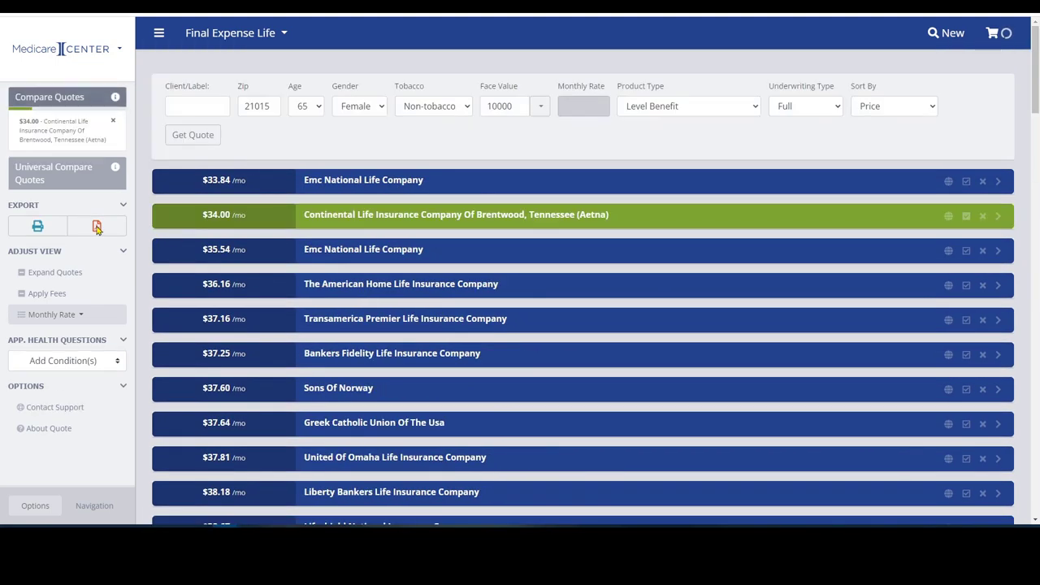
left_click(55, 272)
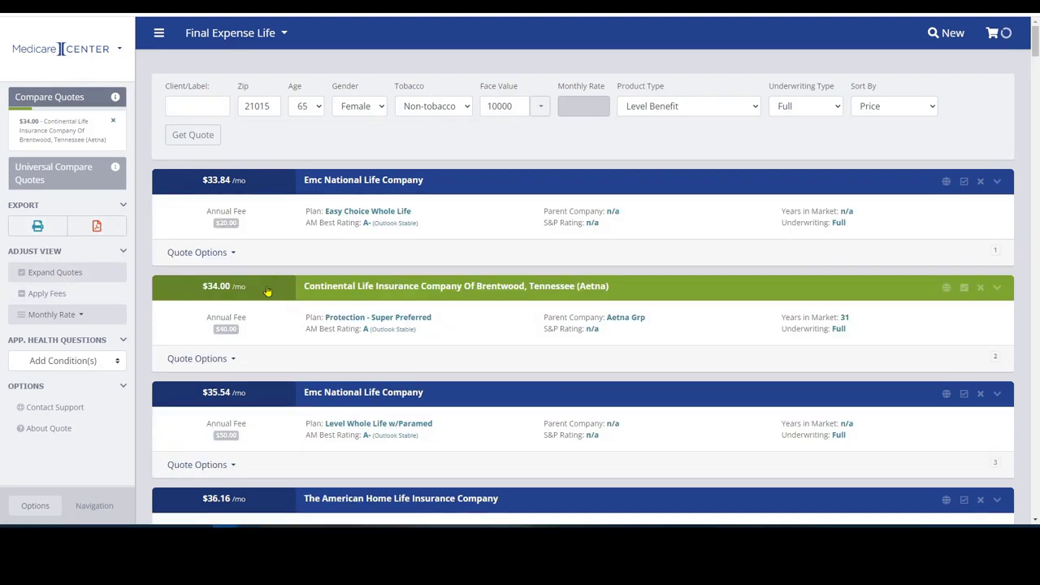
View the plan details of the Continental Life (Aetna) Protection - Super Preferred quote, including its rates and query details.
left_click(220, 358)
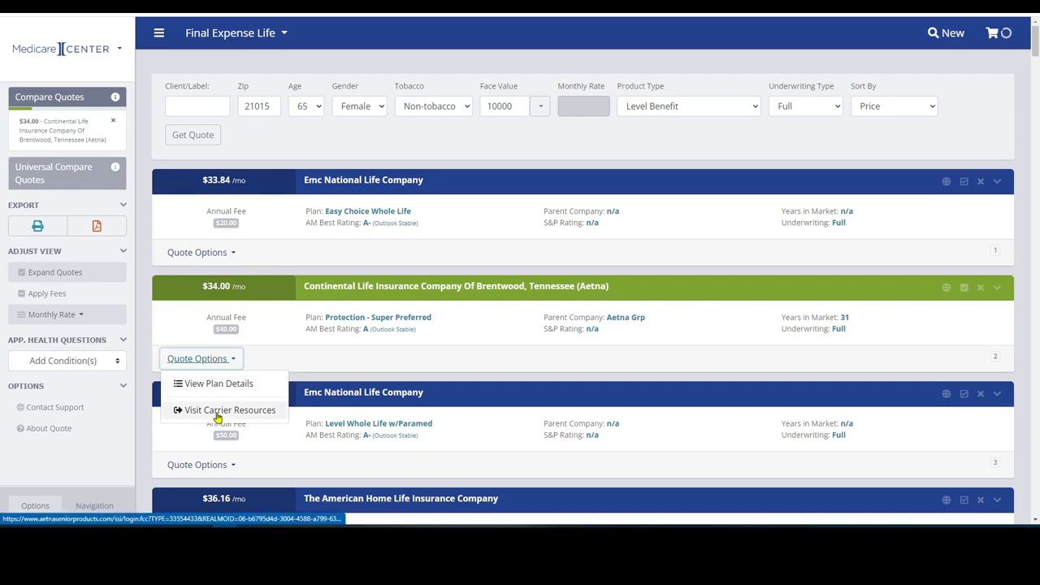
left_click(216, 384)
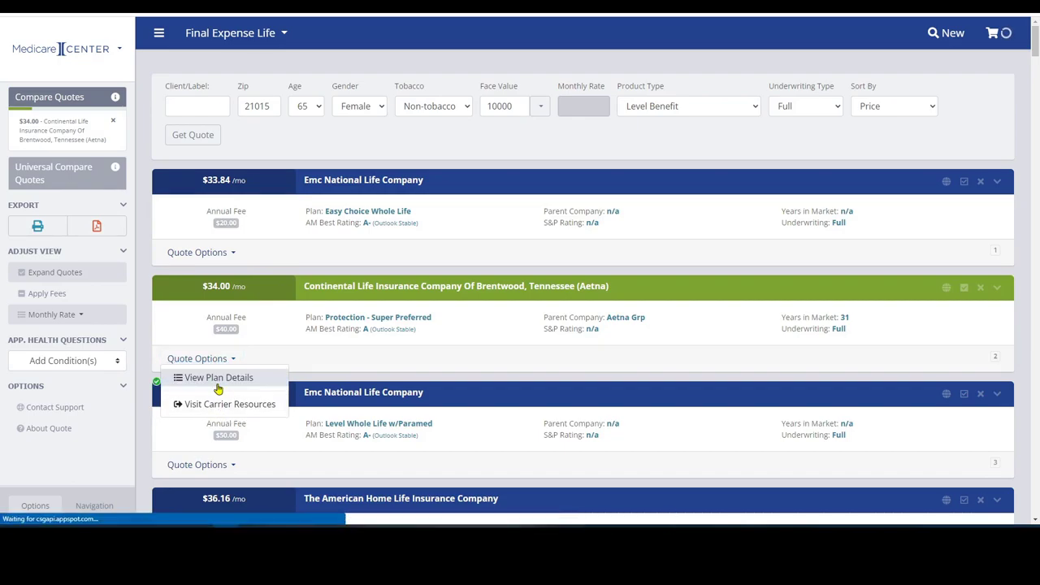
scroll(220, 387, "down", 5)
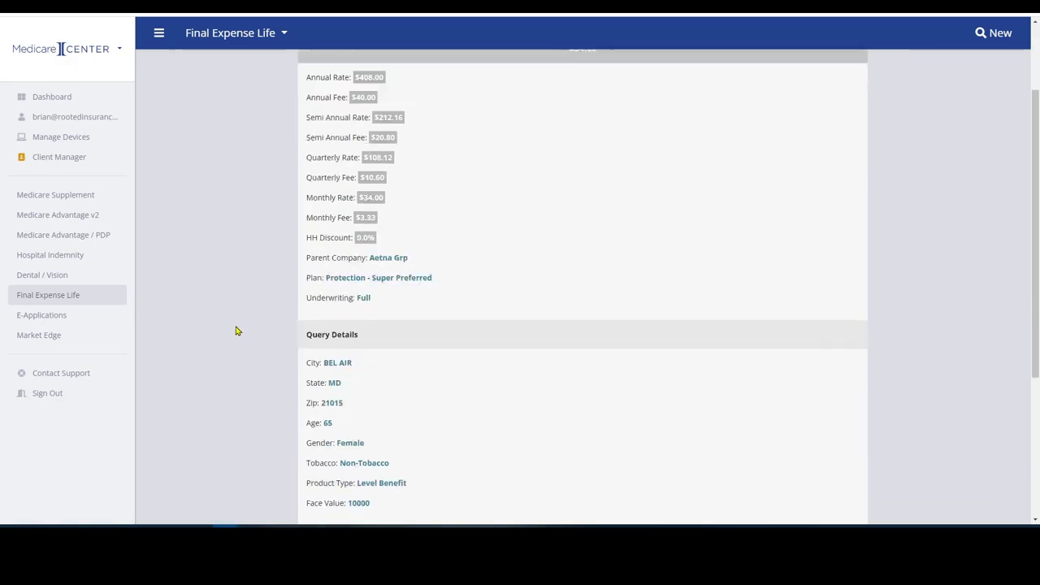